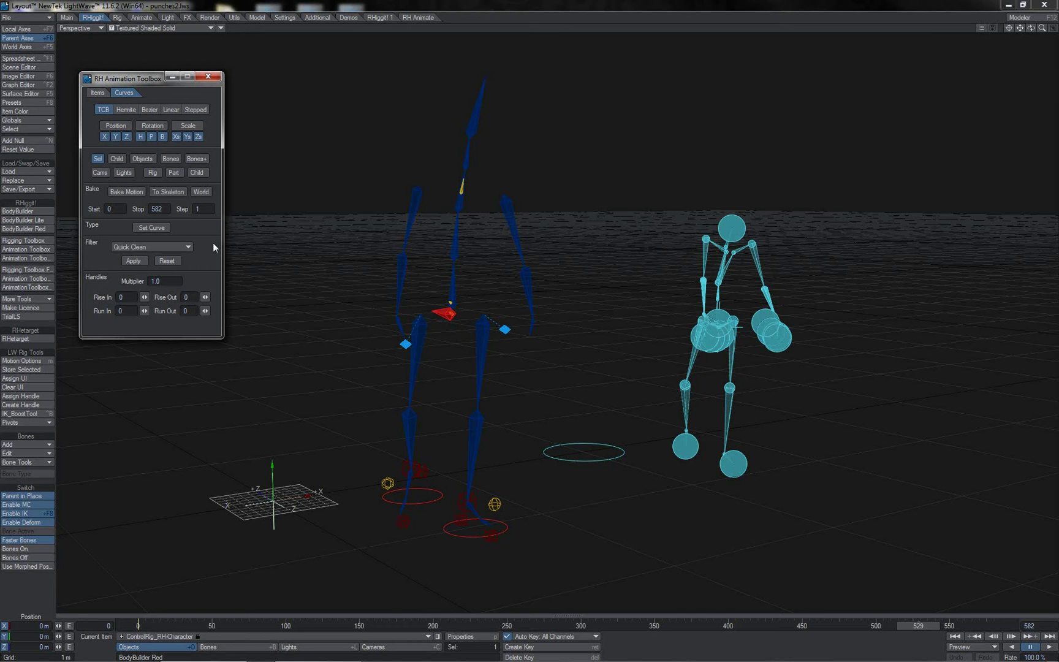
- Look through the available curve filters and scrub through the character's punch animation
left_click(187, 247)
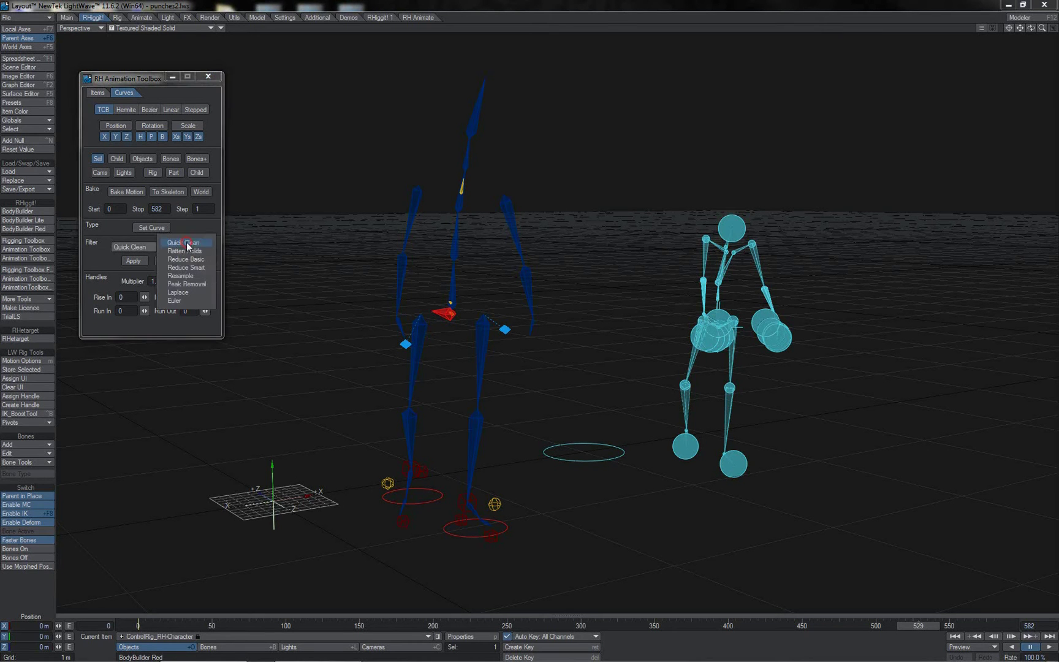
left_click(211, 230)
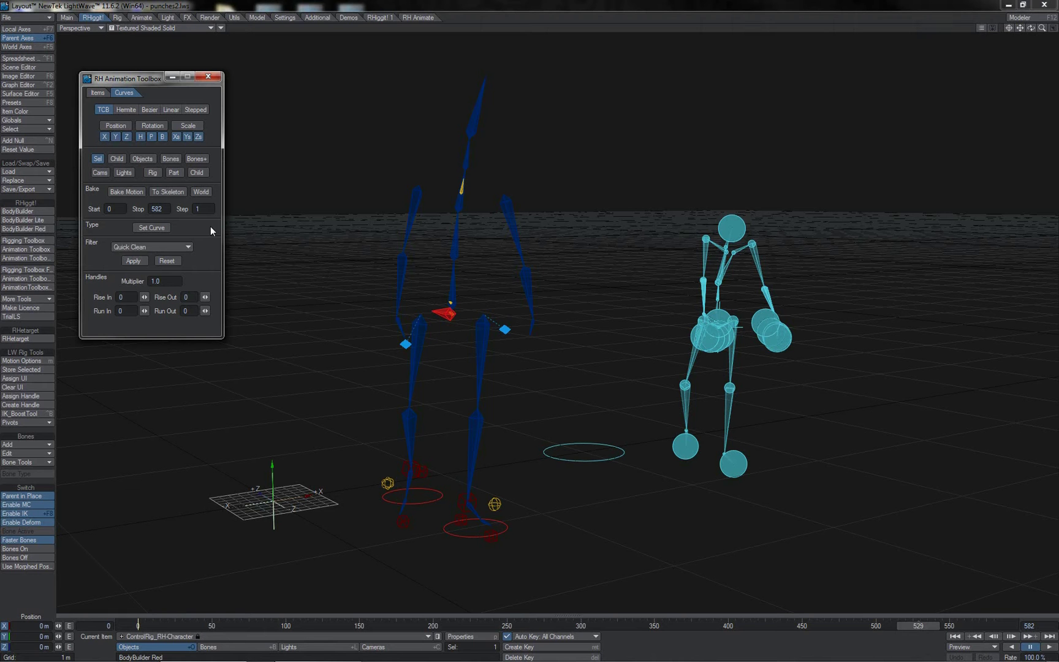
left_click_drag(903, 627, 802, 627)
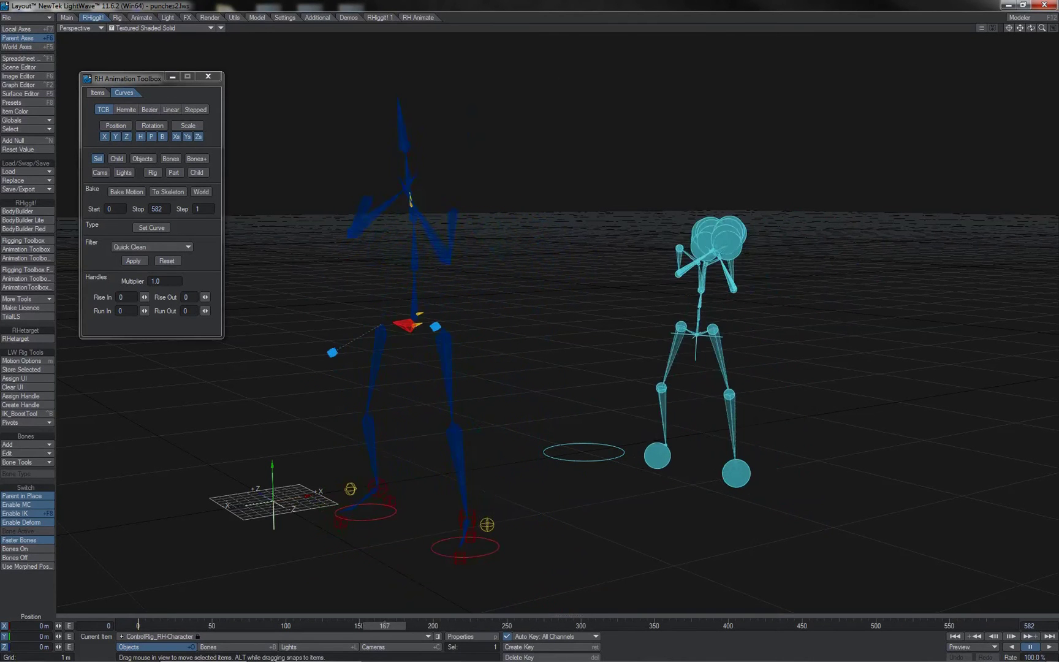
left_click_drag(393, 628, 481, 626)
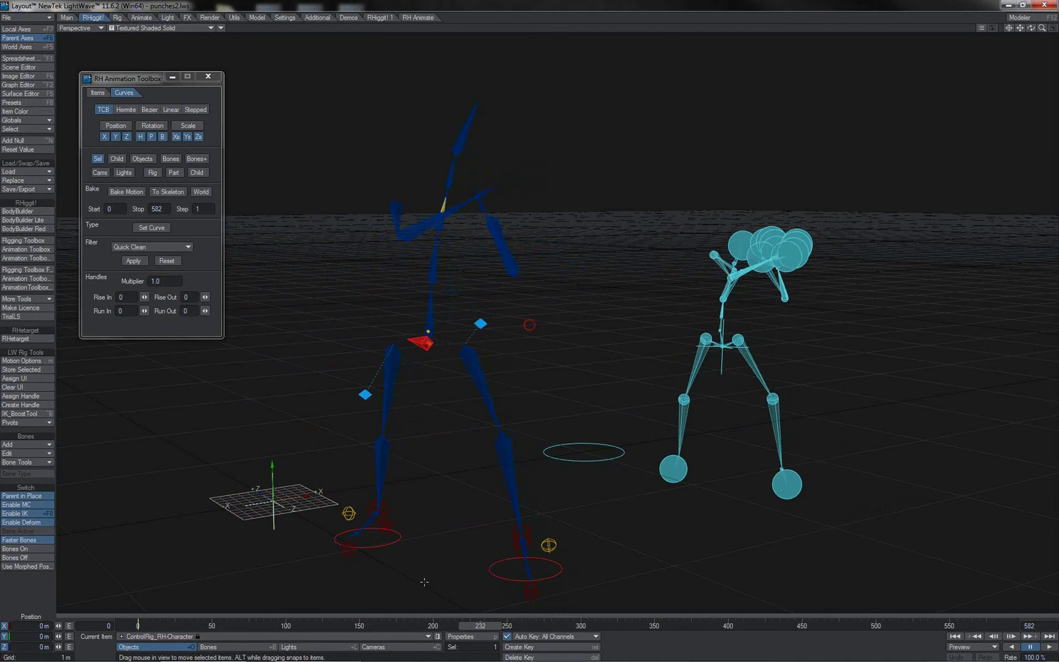
- Select both the left and right leg IK goals and open their motion curves in the Graph Editor
left_click(560, 568)
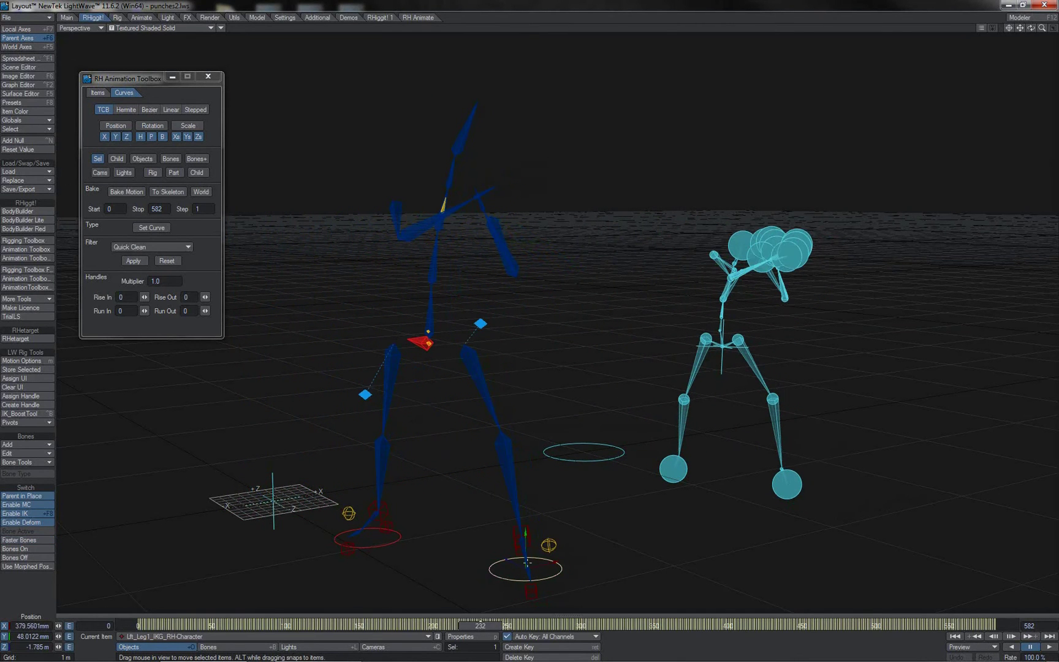
mouse_move(482, 622)
left_mouse_down()
mouse_move(435, 625)
mouse_move(463, 625)
left_mouse_up()
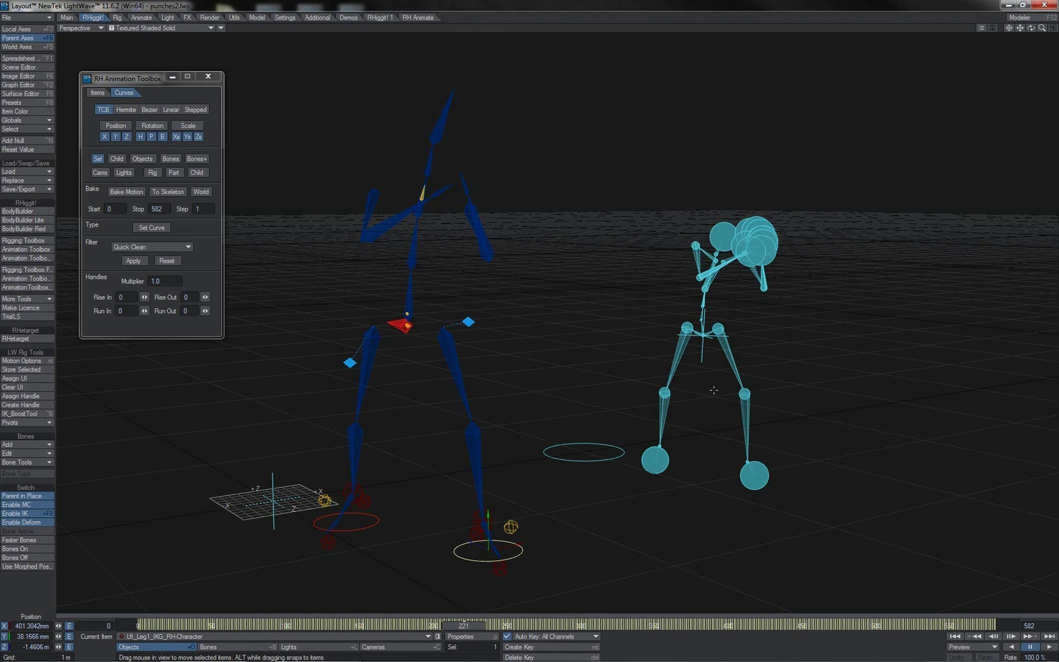
left_click_drag(474, 626, 353, 626)
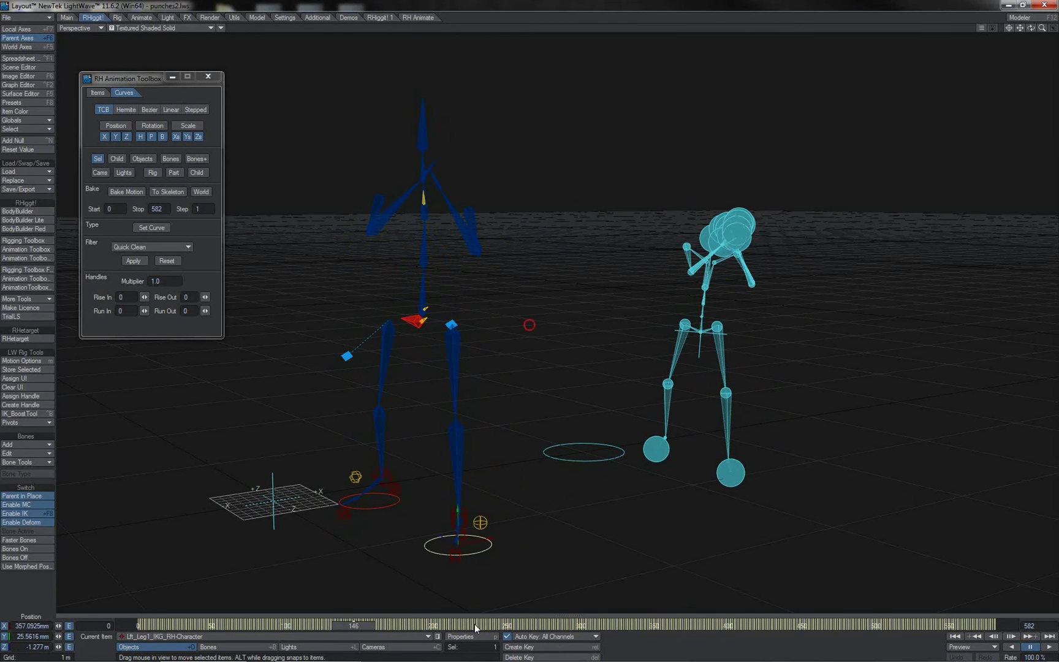
left_click(400, 504, "shift")
key("ctrl+F2")
left_click_drag(0, 165, 532, 149)
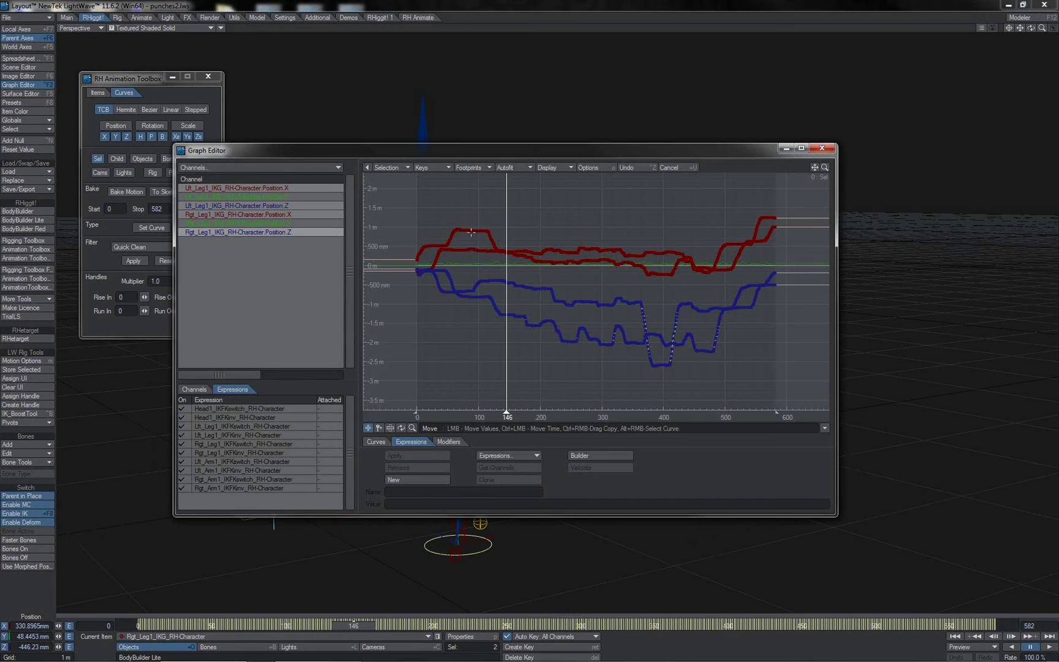
- Examine the flat hold sections of both leg goals' position curves up close in the Graph Editor
mouse_move(470, 232)
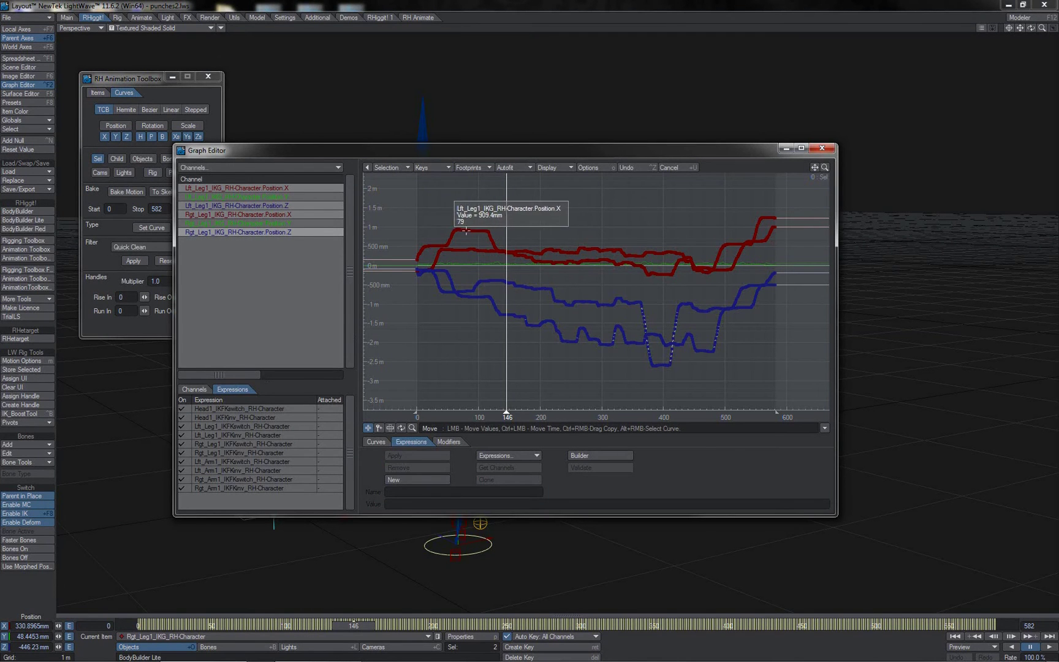
right_click_drag(494, 221, 425, 325, "ctrl+alt")
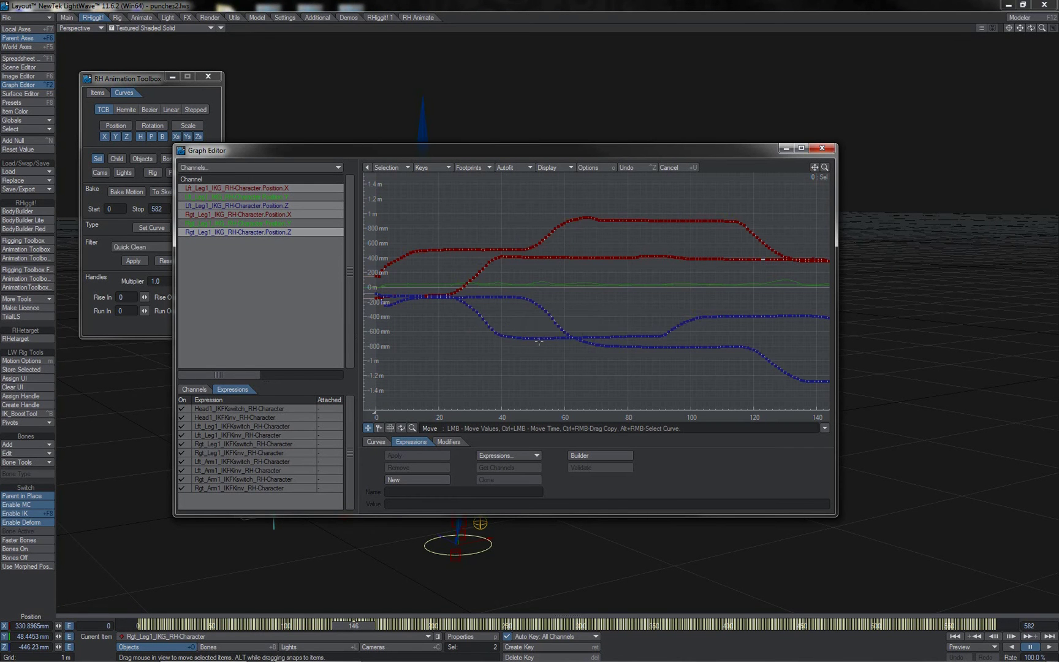
mouse_move(627, 338)
mouse_move(595, 260)
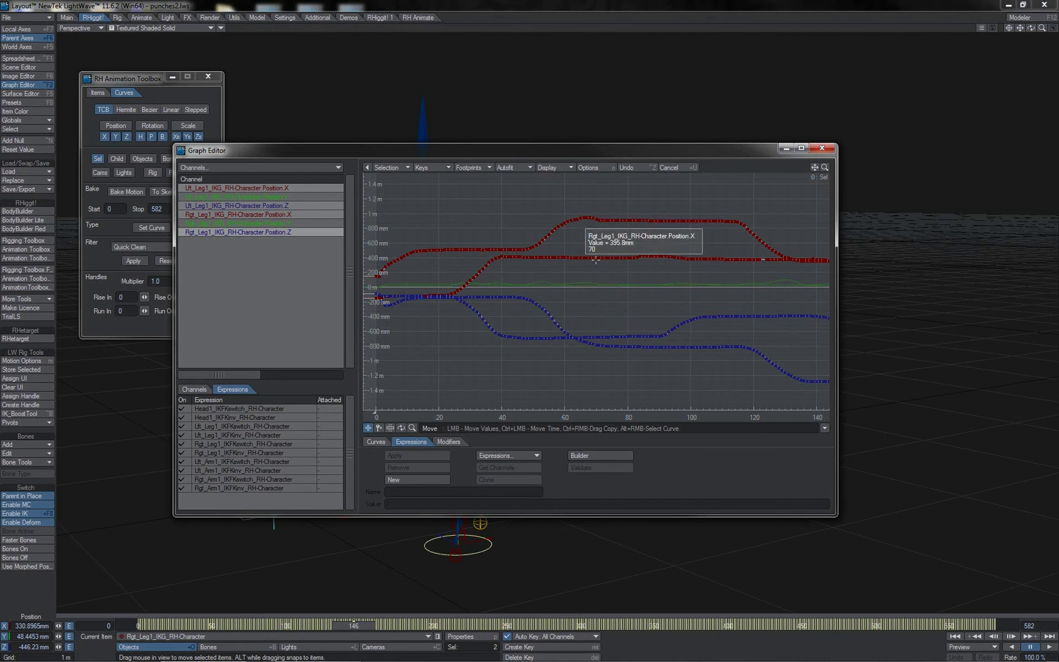
left_click(625, 167)
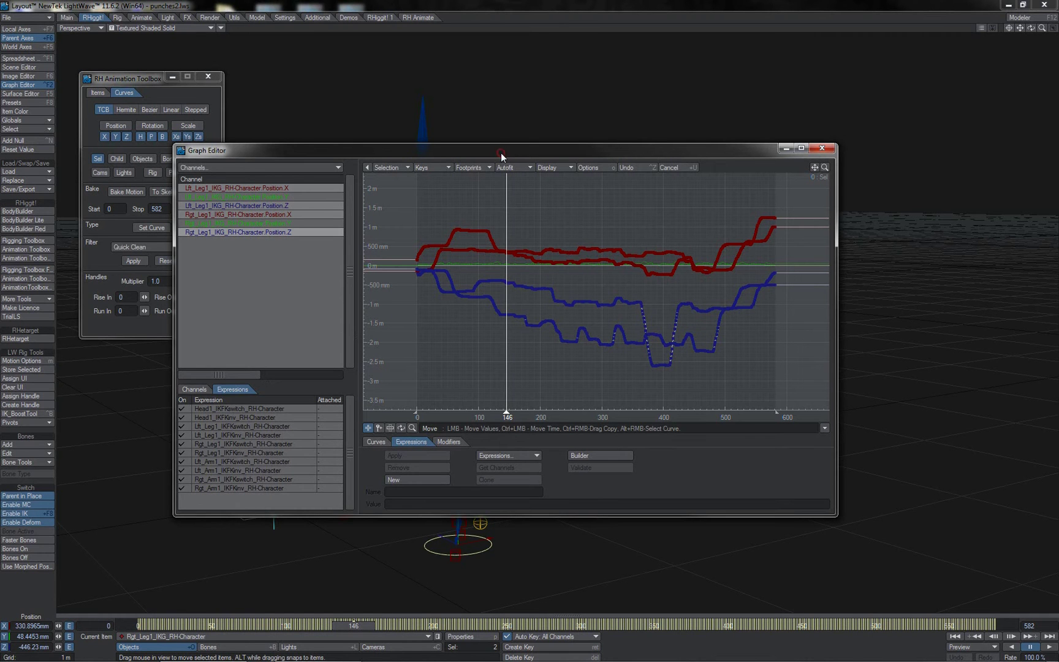
left_click_drag(501, 152, 714, 54)
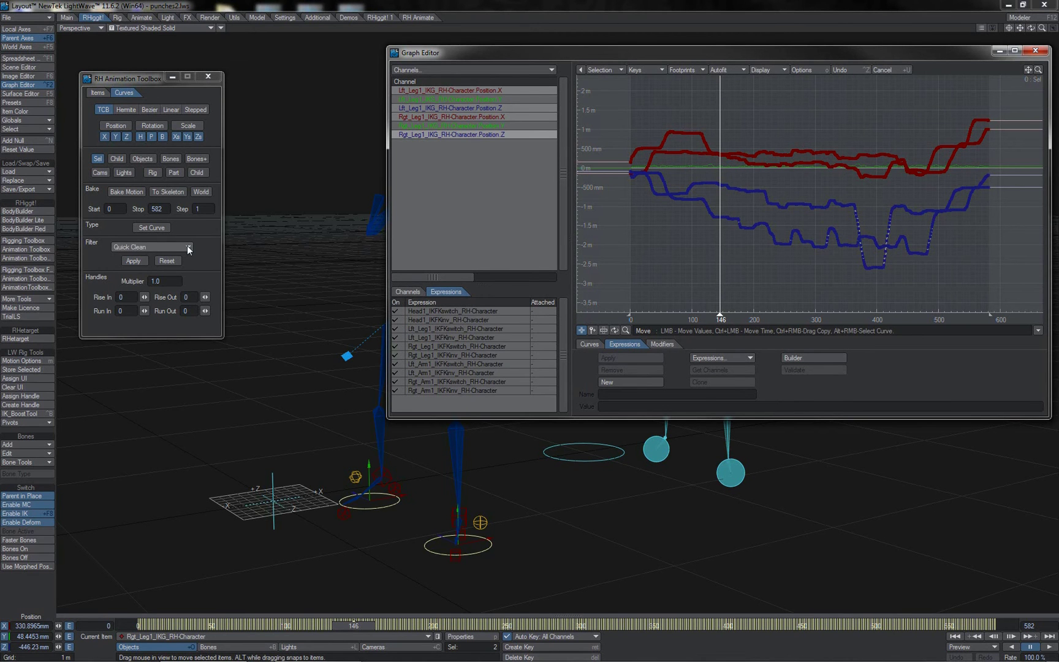
mouse_move(688, 133)
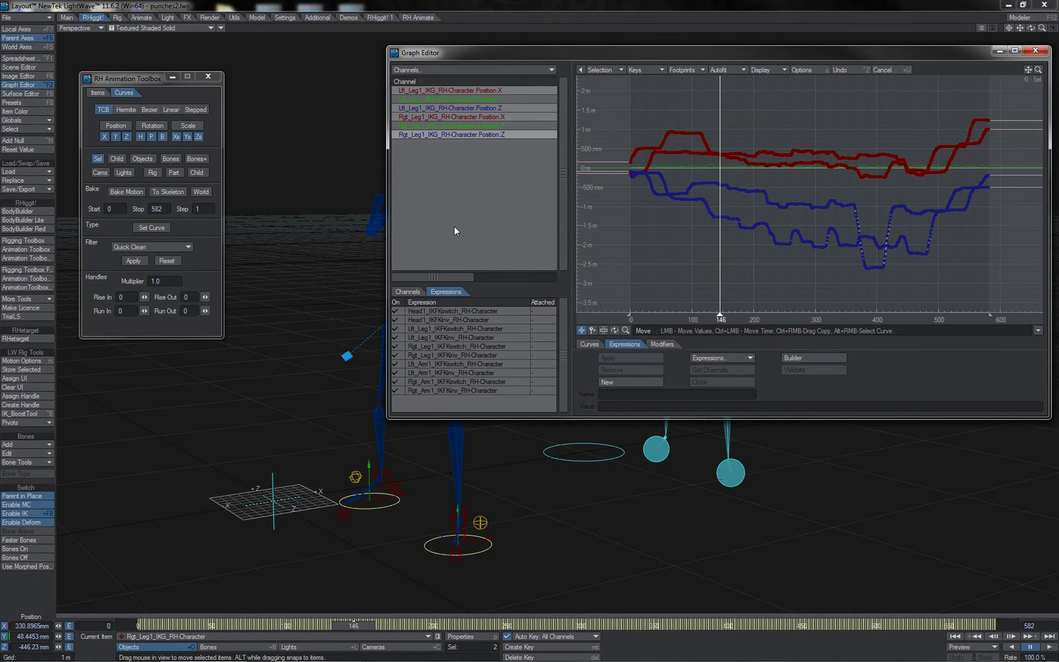
- Run the Reduce Smart filter on both leg goals with strength 7 and X 0.01
left_click(187, 247)
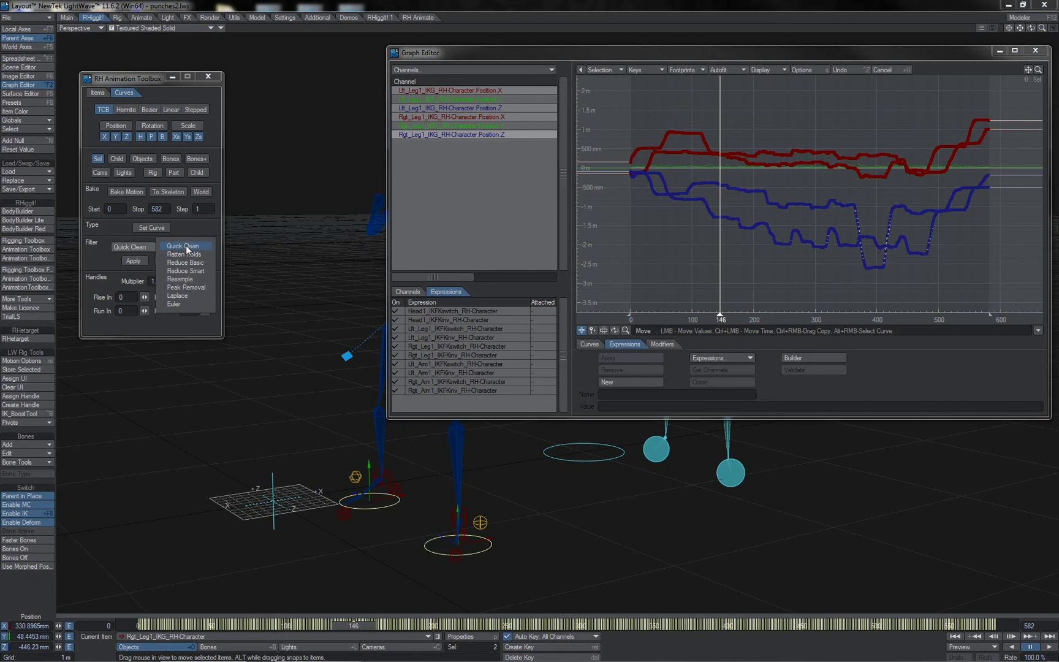
left_click(201, 272)
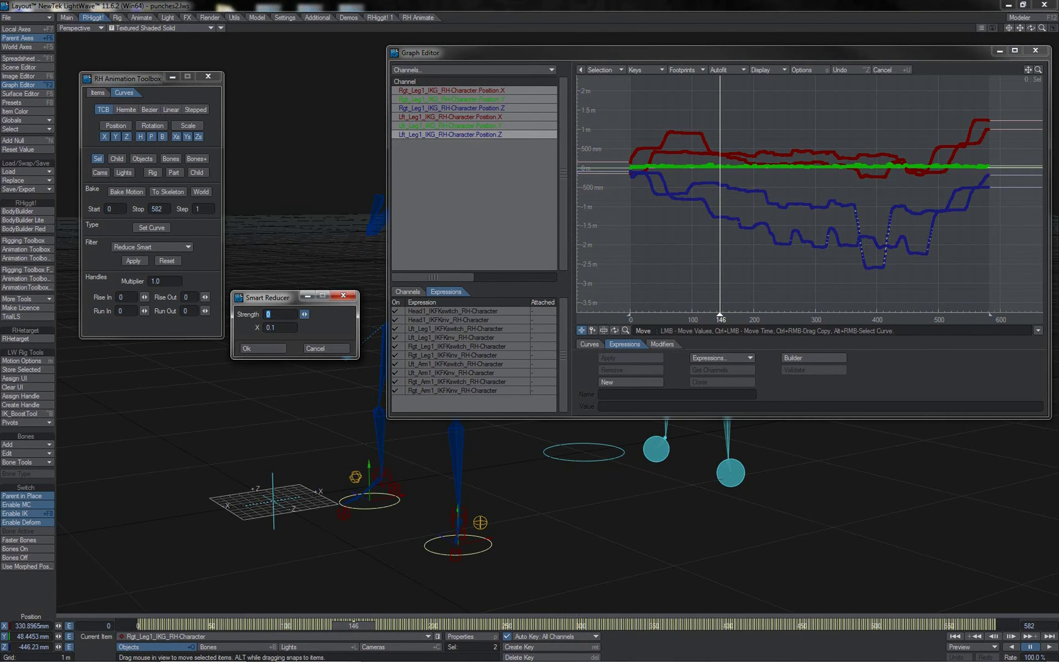
type("7")
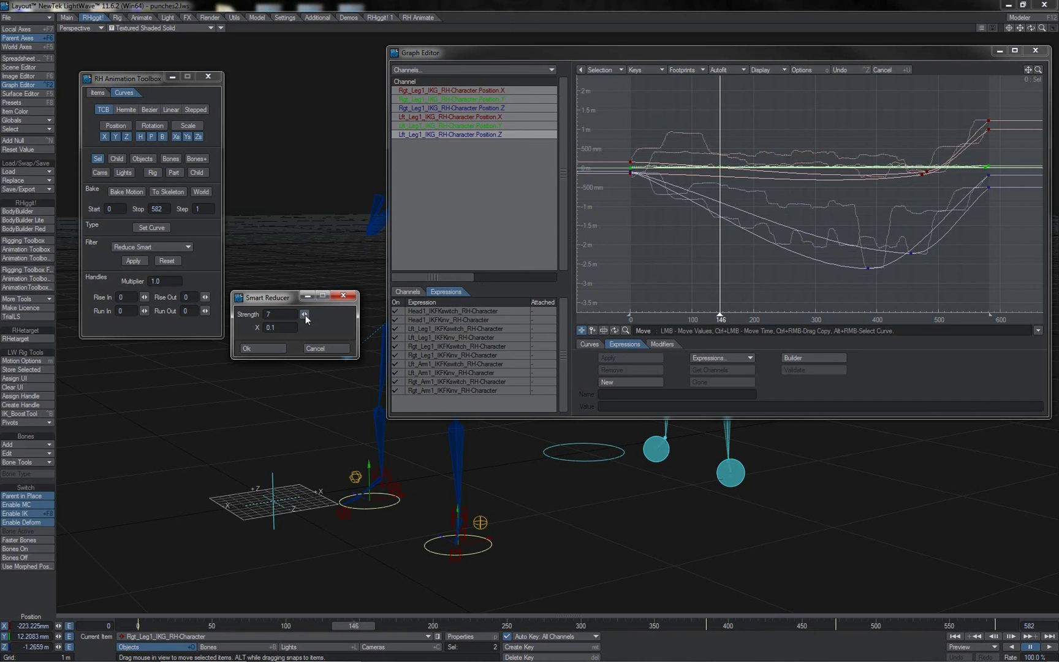
left_click(273, 328)
key("Return")
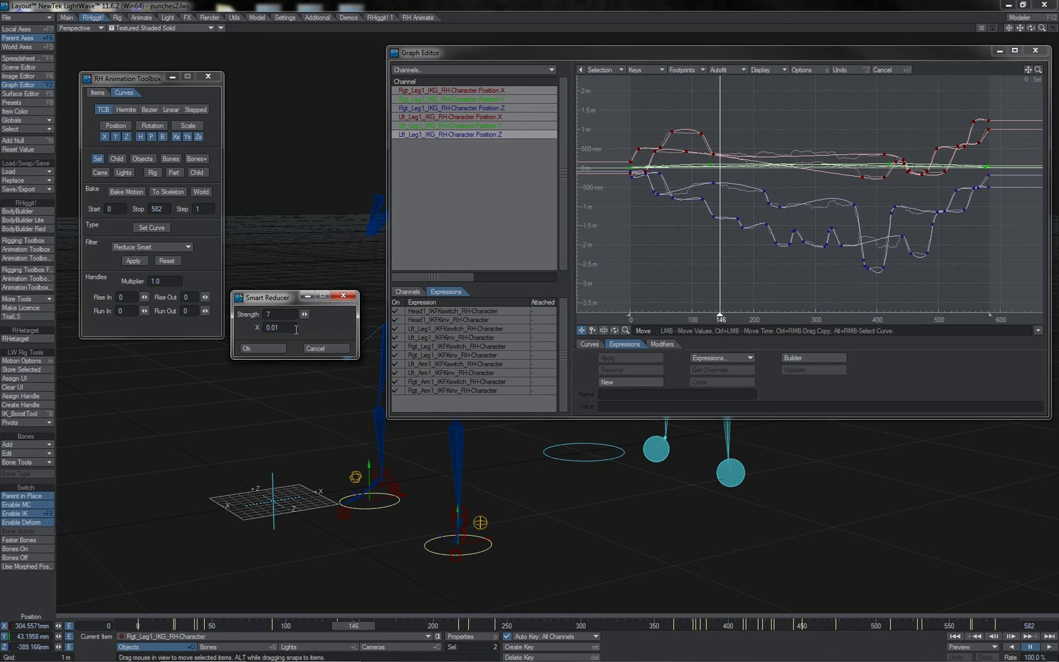
- Lower the Smart Reducer strength to 3 and then 2, and accept the reduction
left_click_drag(278, 315, 261, 314)
type("3")
key("Tab")
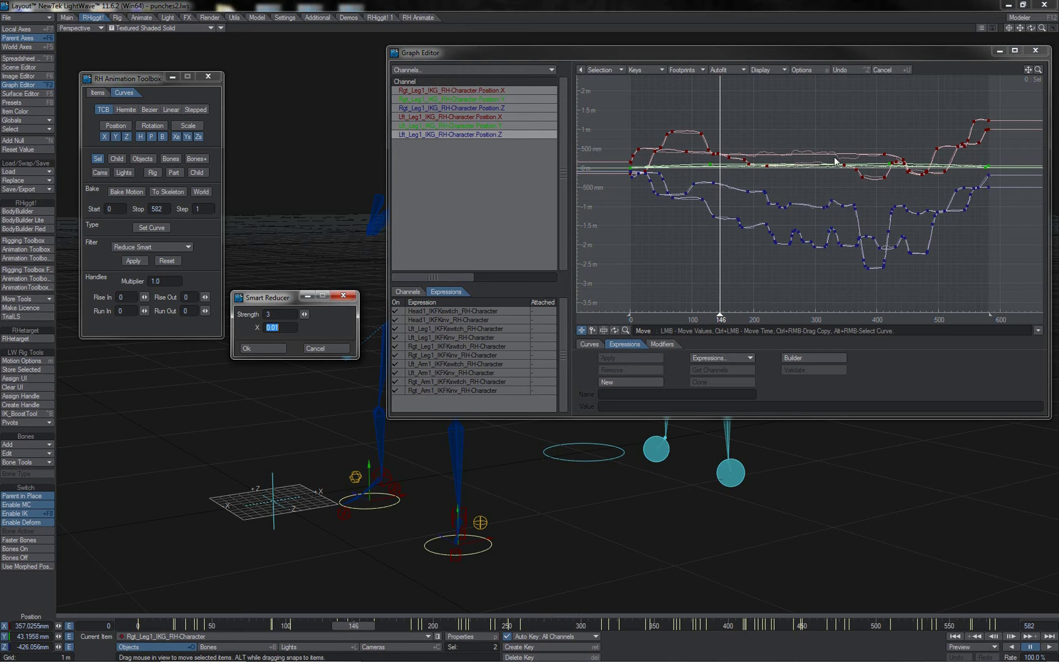
double_click(266, 315)
type("2")
key("Tab")
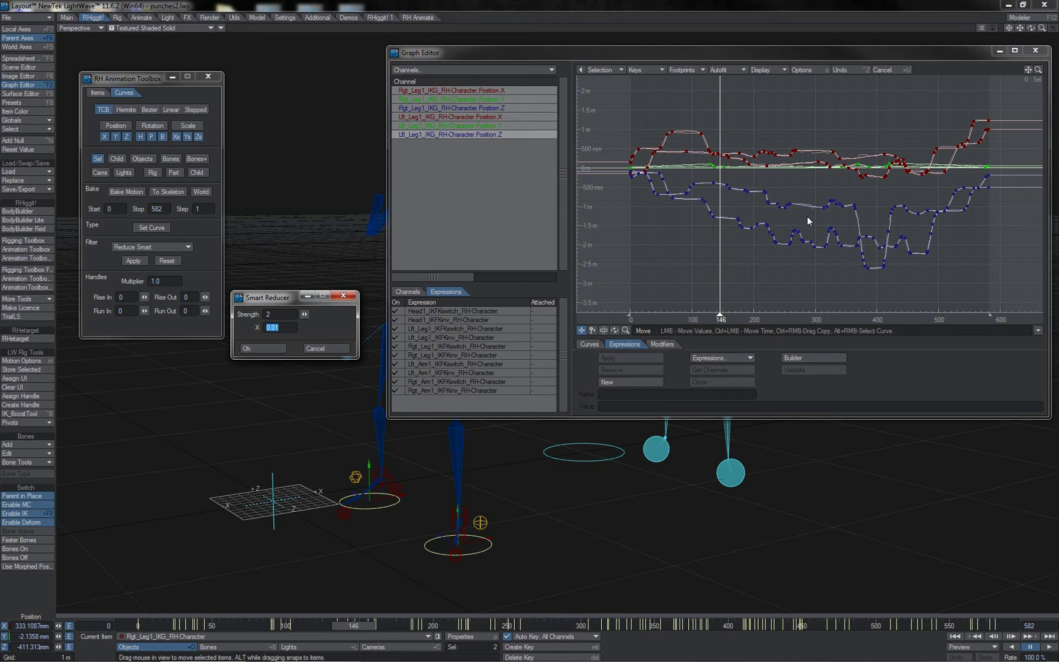
left_click(263, 348)
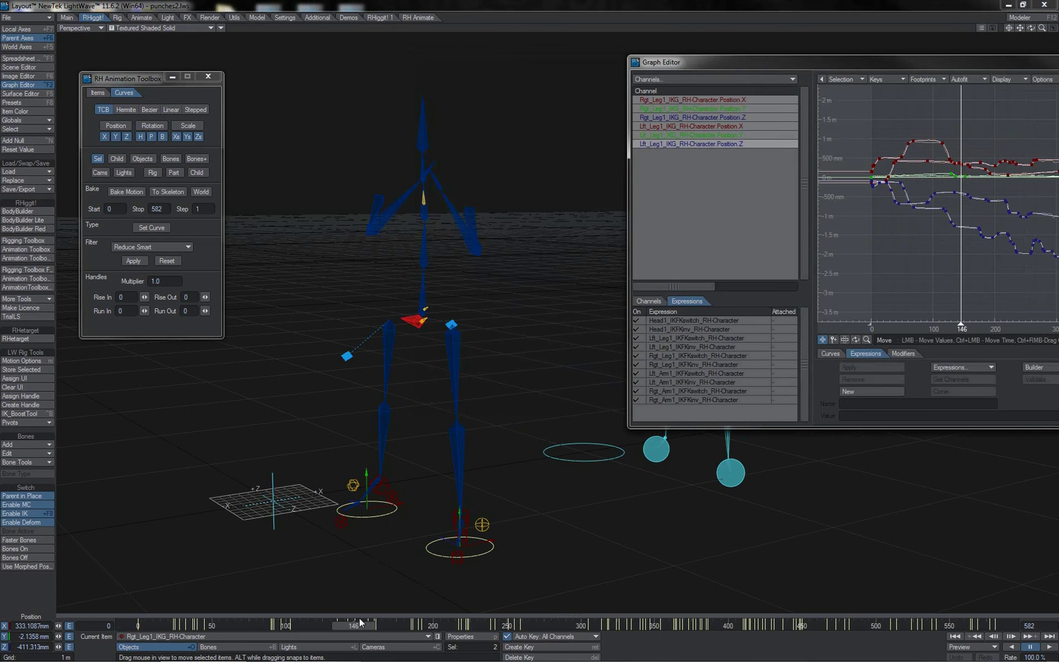
- Scrub the timeline to check the feet against the reduced curves and apply the Reduce Smart result
left_click_drag(356, 625, 182, 625)
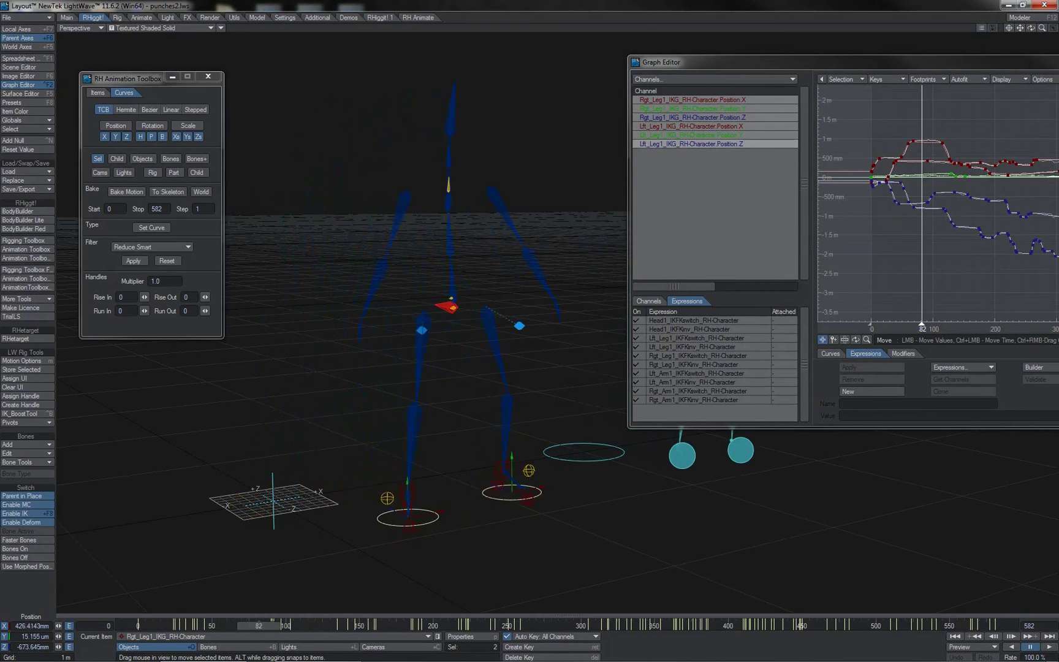
left_click_drag(343, 626, 356, 627)
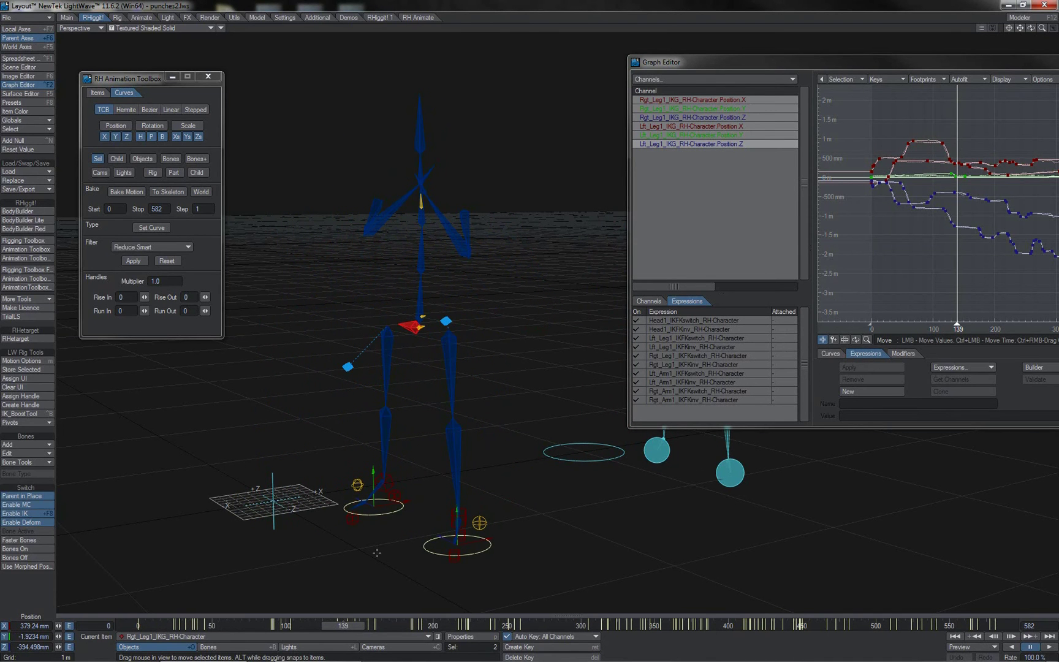
left_click_drag(341, 626, 522, 627)
left_click(133, 261)
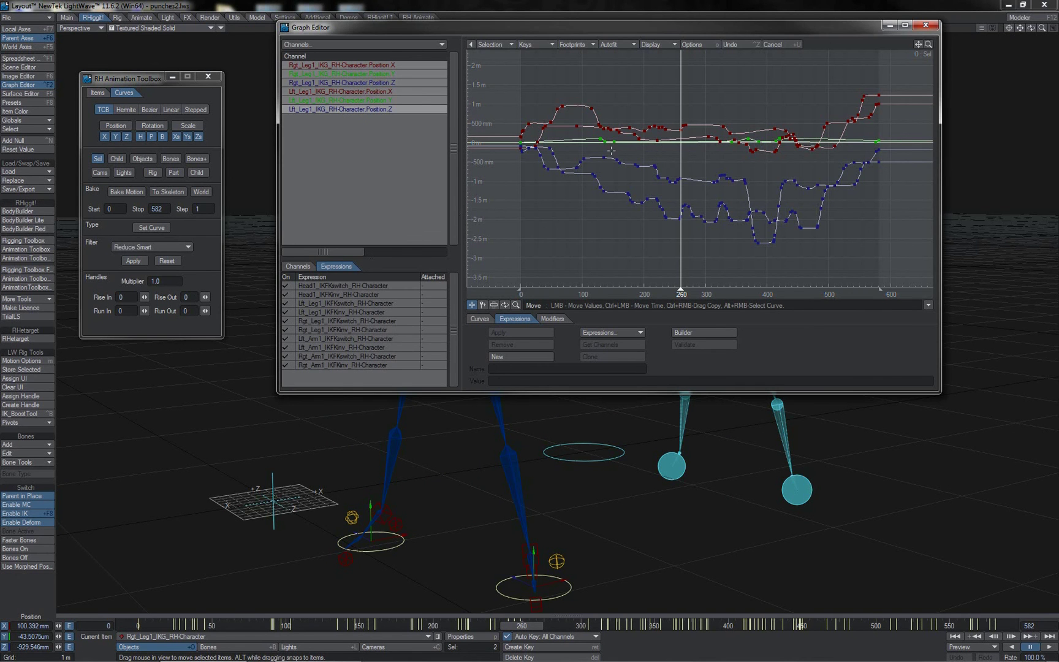
- Run the Flatten Holds filter on both leg goals, trying a low threshold before using 0.01
left_click(179, 248)
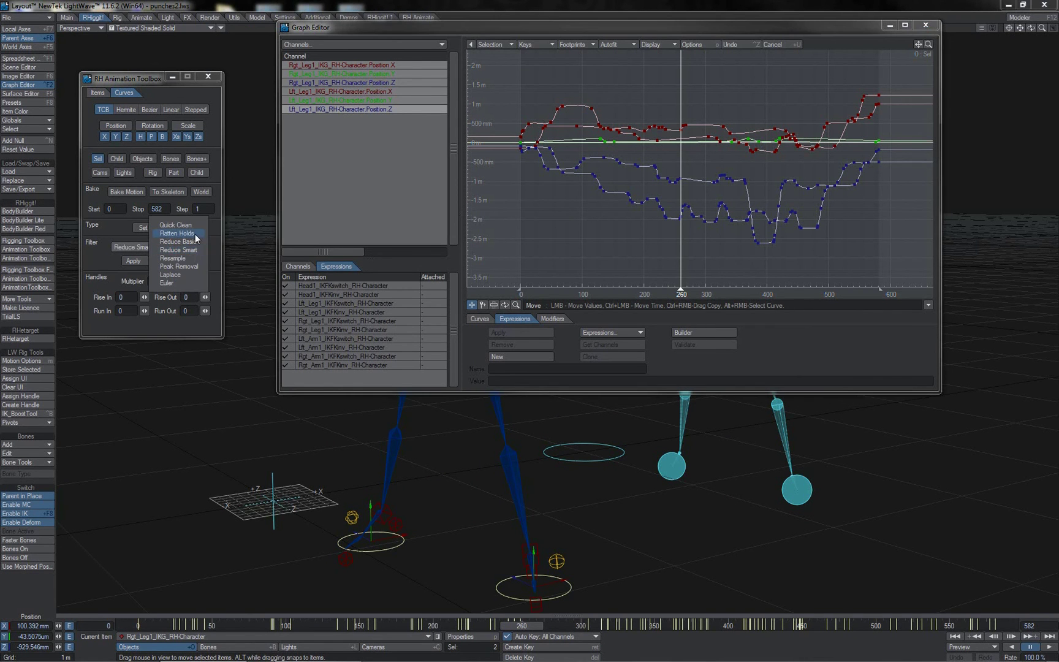
left_click(195, 234)
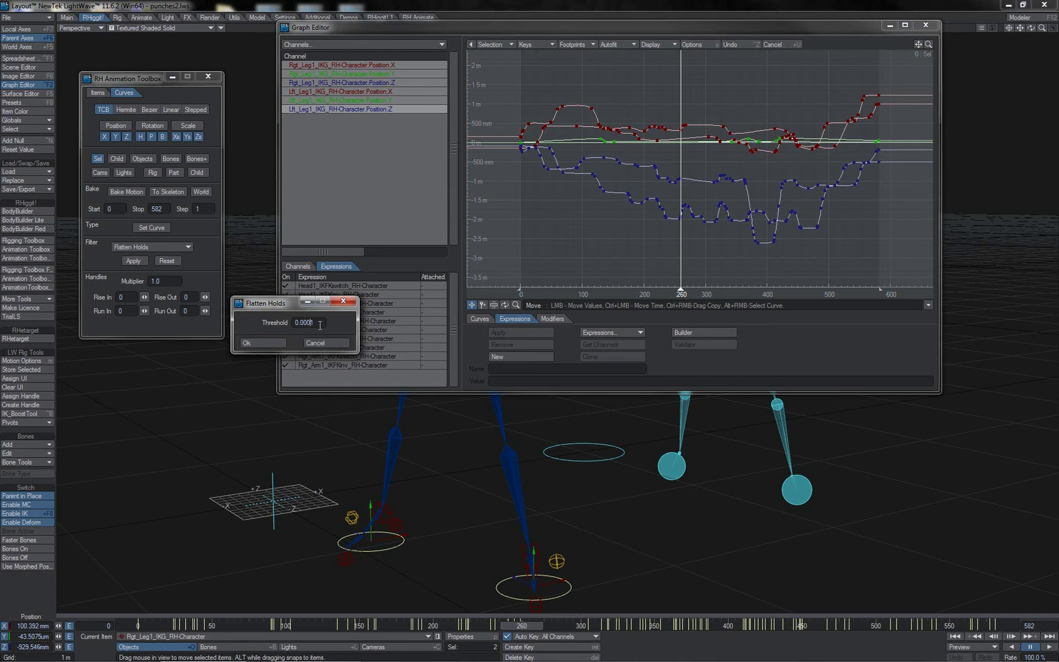
key("BackSpace")
key("Return")
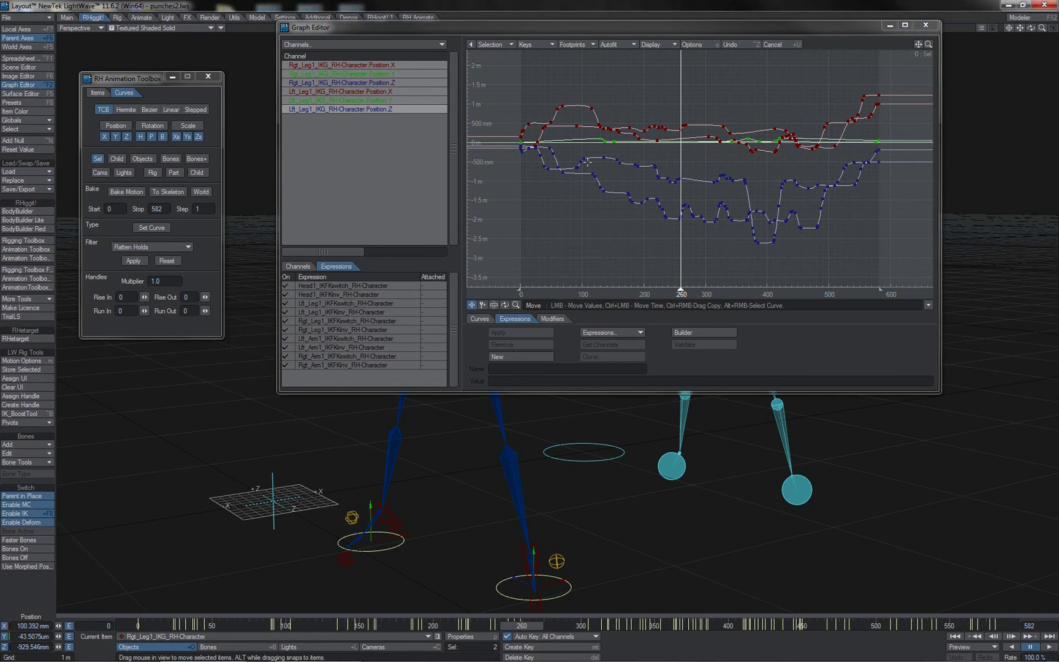
left_click(163, 248)
left_click(176, 263)
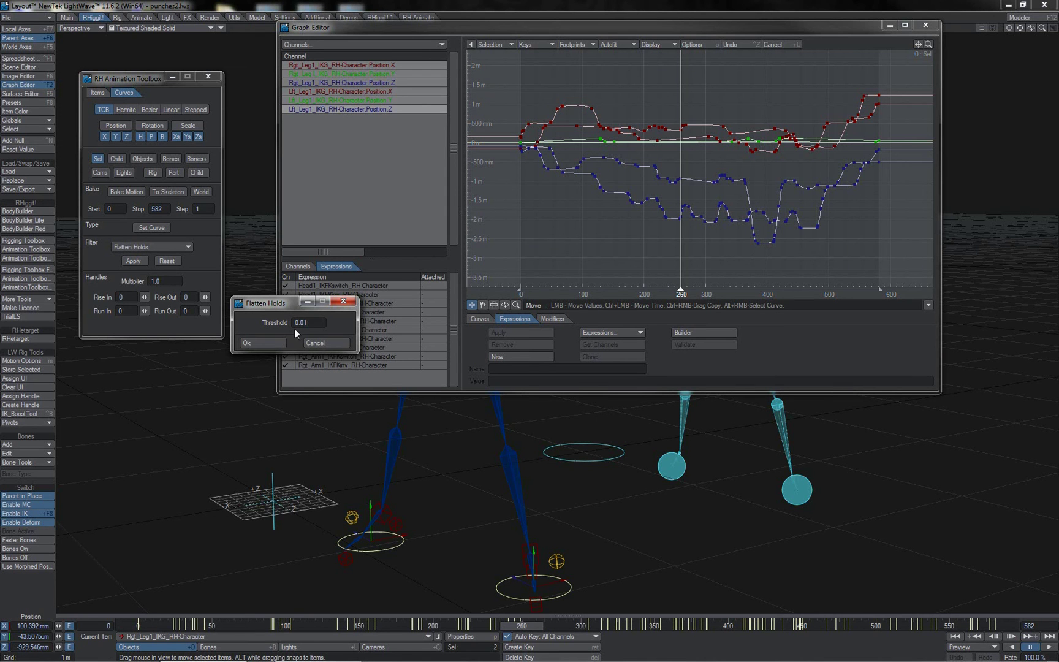
left_click(276, 343)
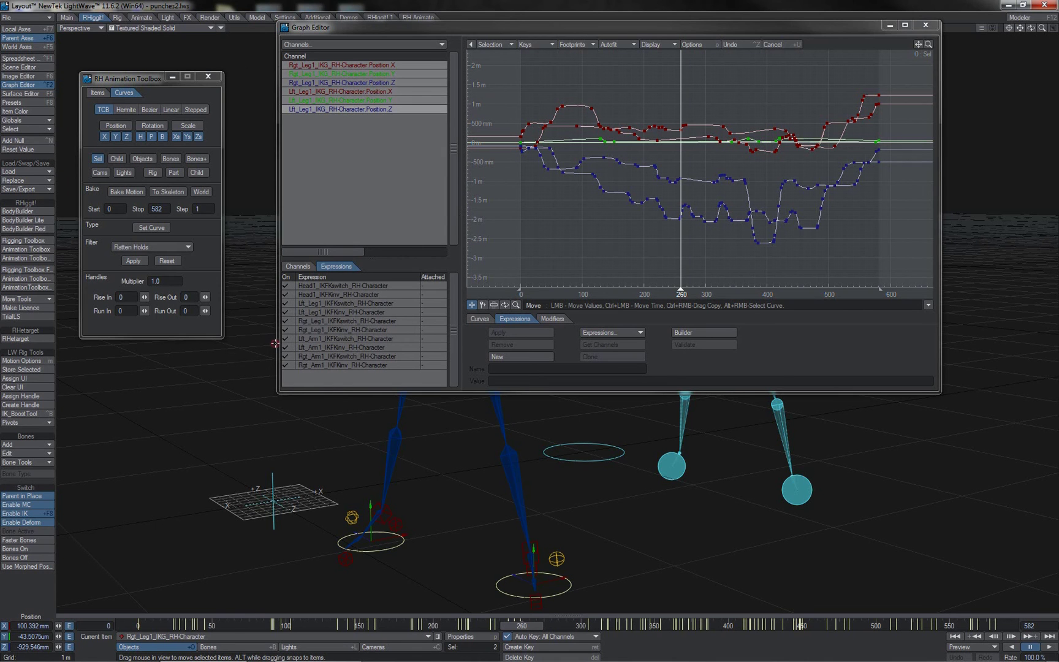
- Flatten the leg goals' holds with a threshold of 0.1, check the planted feet and apply the result
left_click(133, 261)
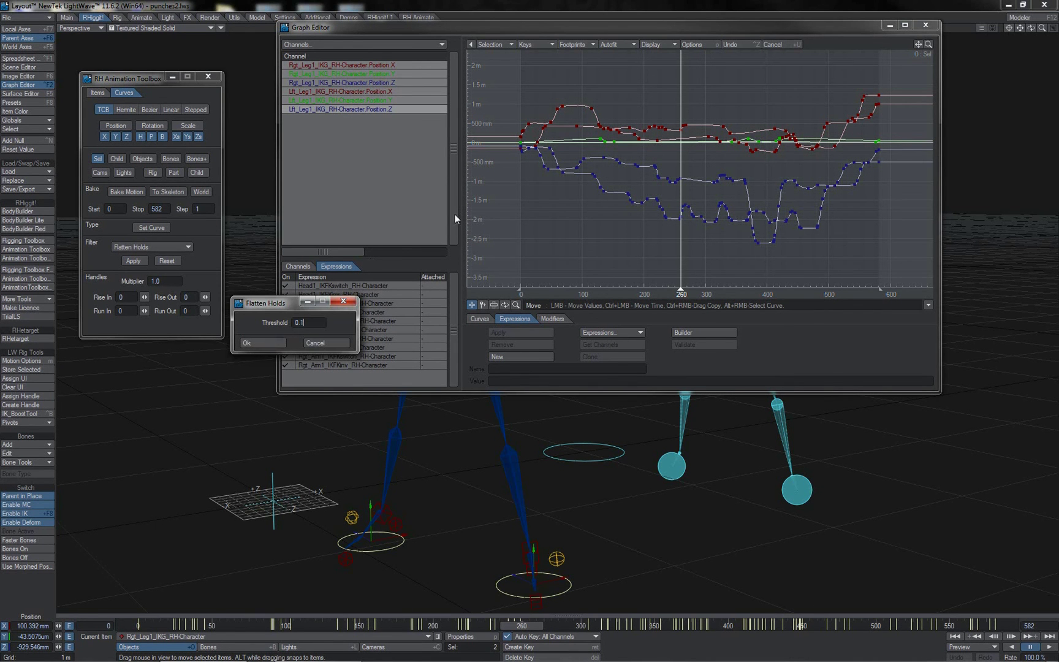
left_click(267, 344)
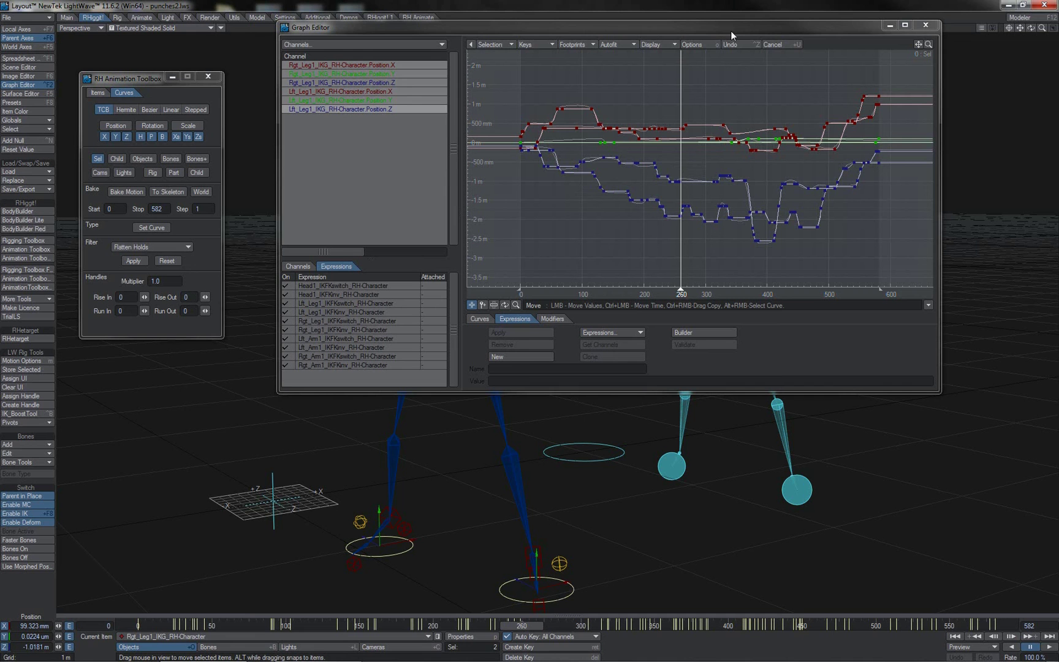
left_click_drag(730, 31, 1018, 45)
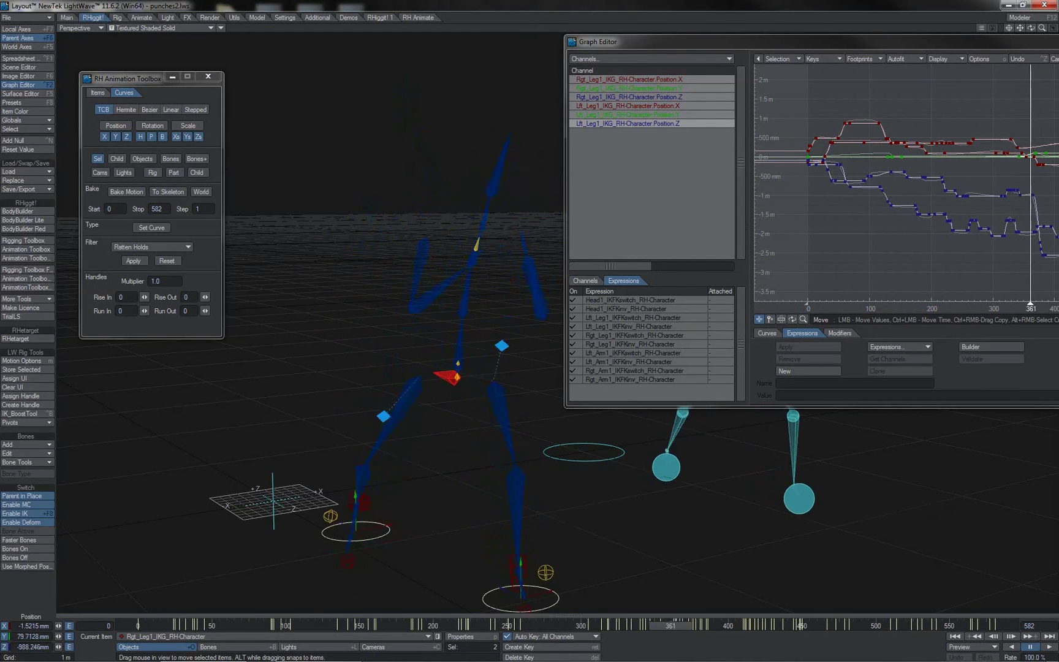
left_click_drag(716, 625, 606, 625)
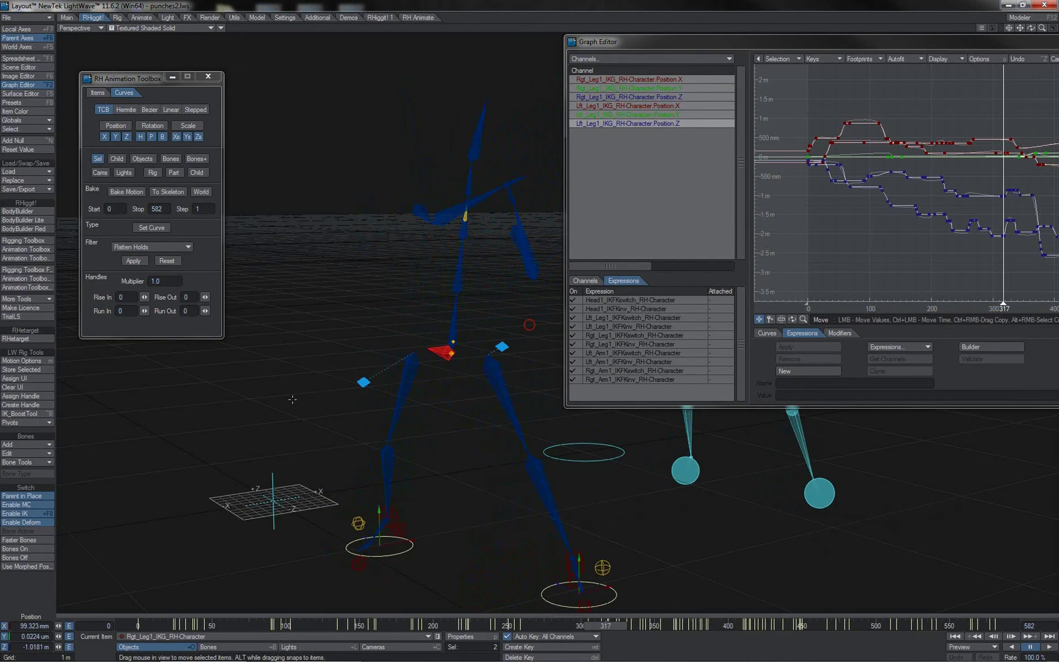
left_click(140, 261)
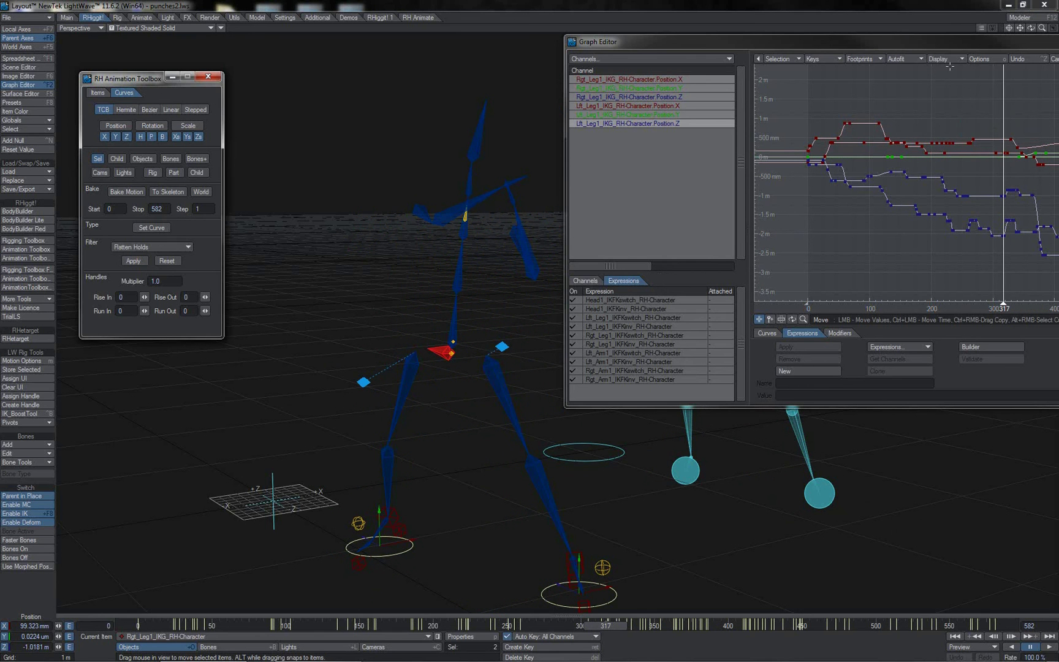
- Run the Quick Clean filter on both leg goals' curves and check the foot motion with the Graph Editor closed
left_click_drag(951, 42, 720, 76)
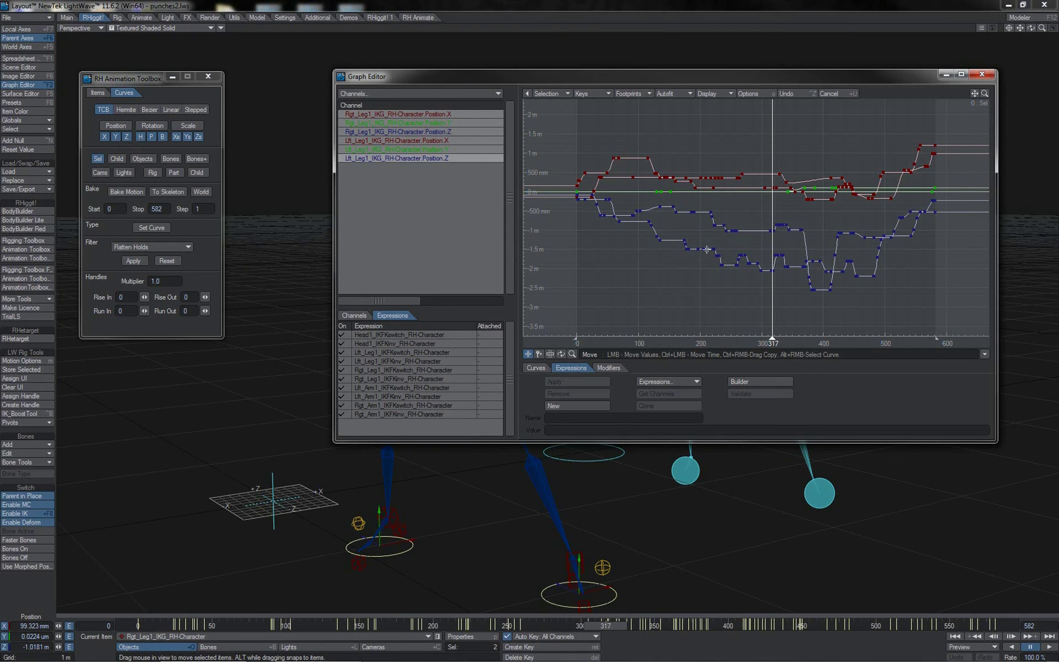
left_click(171, 246)
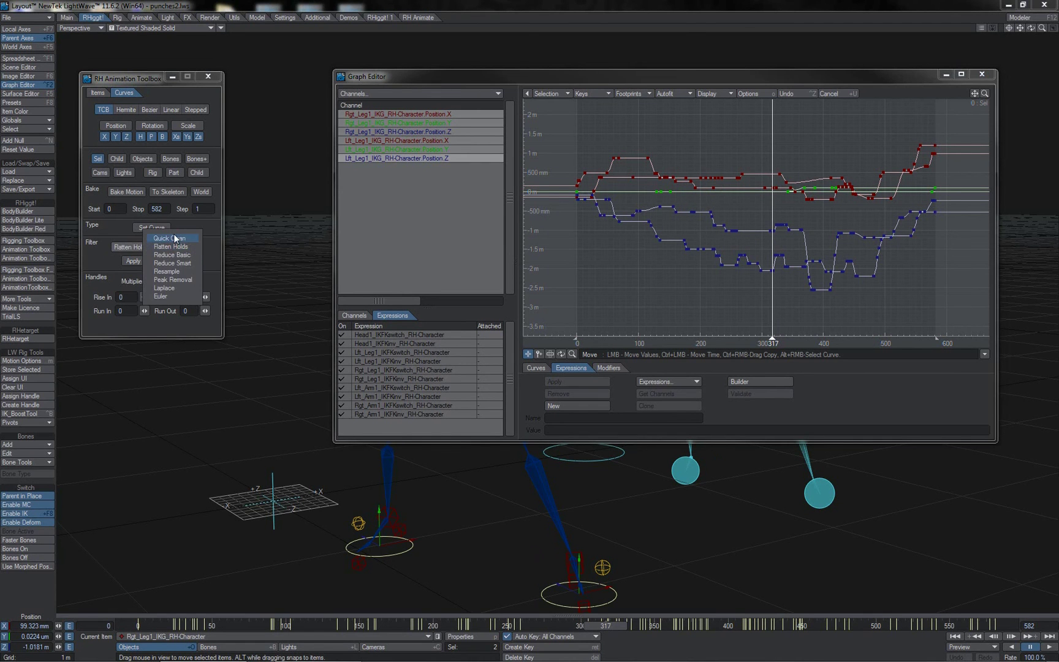
left_click(175, 238)
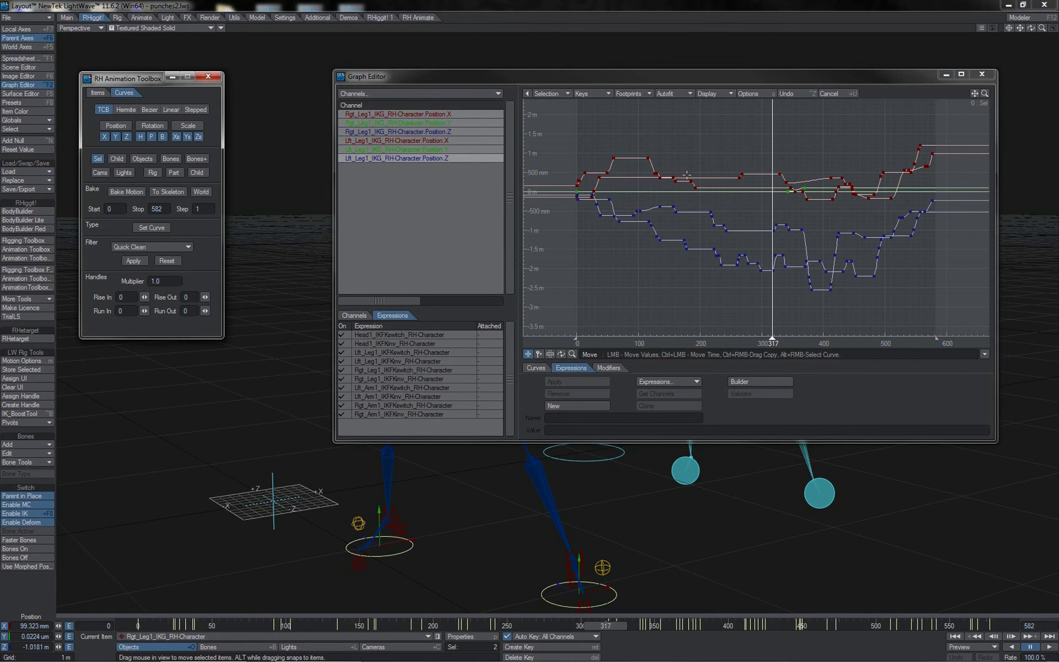
key("ctrl+F2")
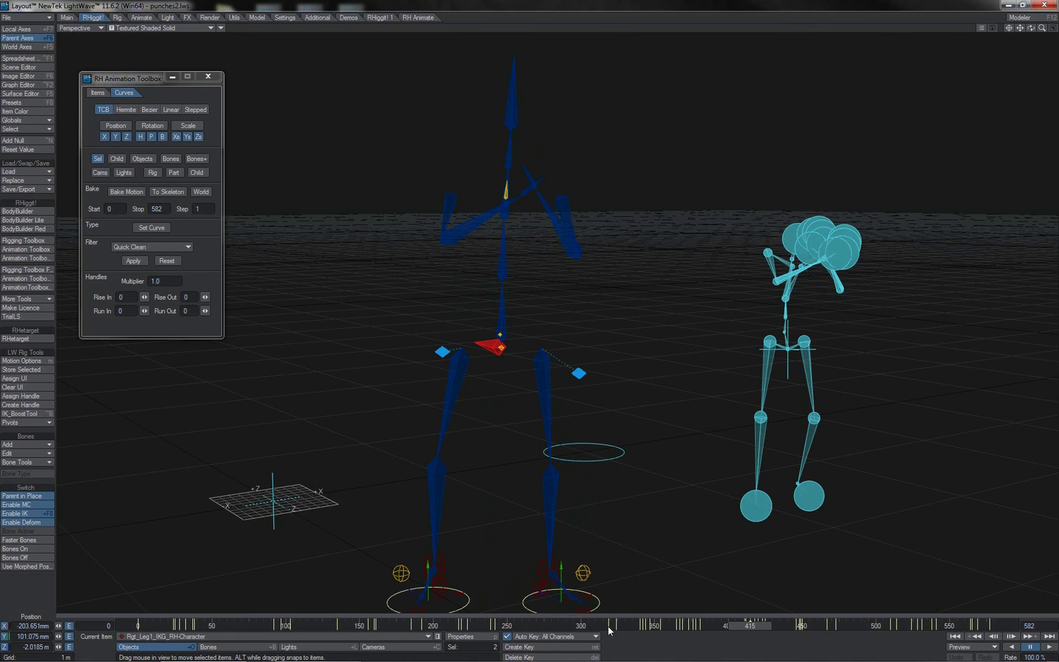
left_click_drag(749, 625, 302, 625)
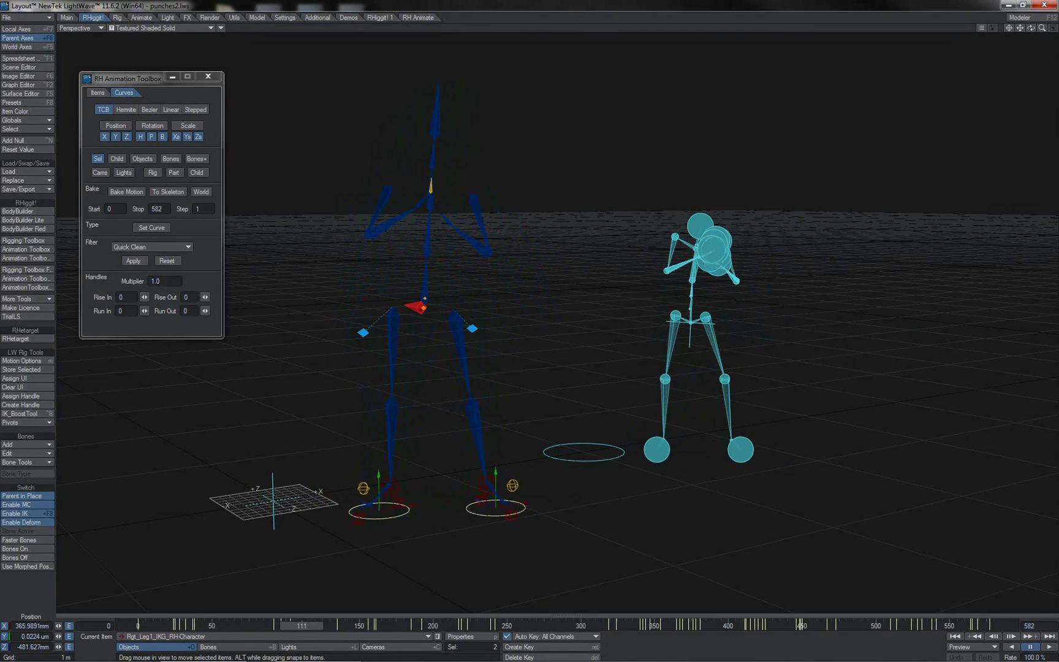